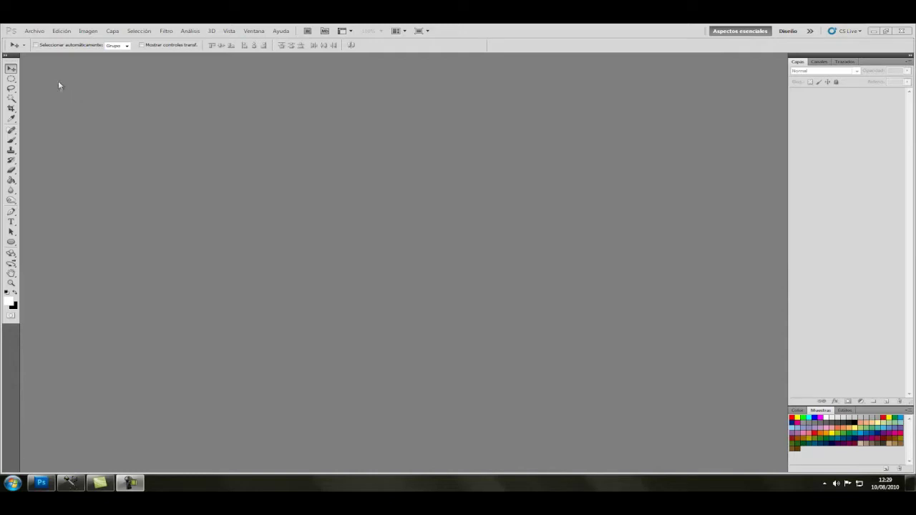
# Open the Archivo (File) menu in the empty Photoshop workspace.
pyautogui.click(35, 31)
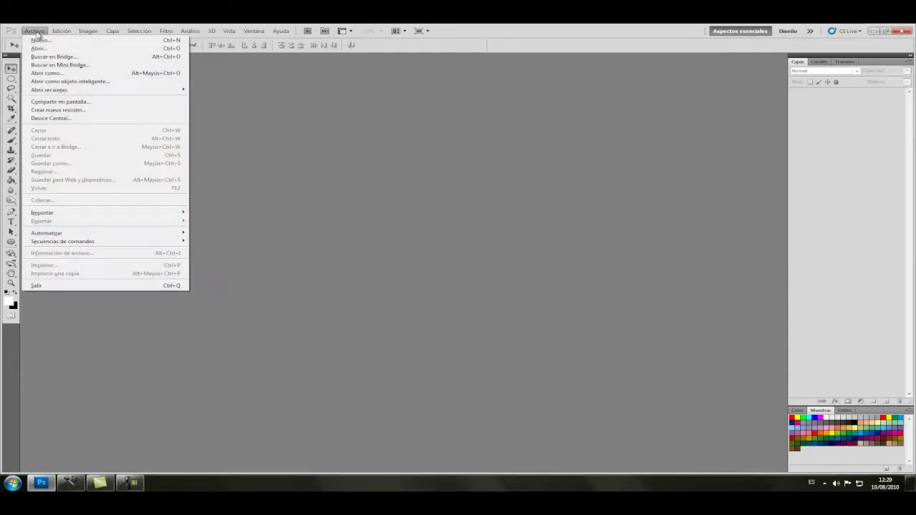
# Open 304505_8526.jpg and the hummingbird PNG from the material folder, keeping both embedded colour profiles.
pyautogui.click(40, 48)
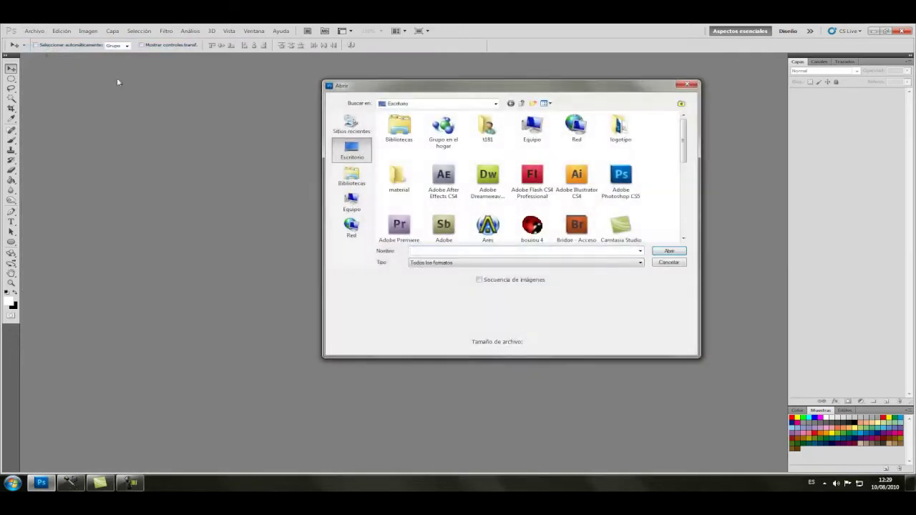
pyautogui.doubleClick(397, 175)
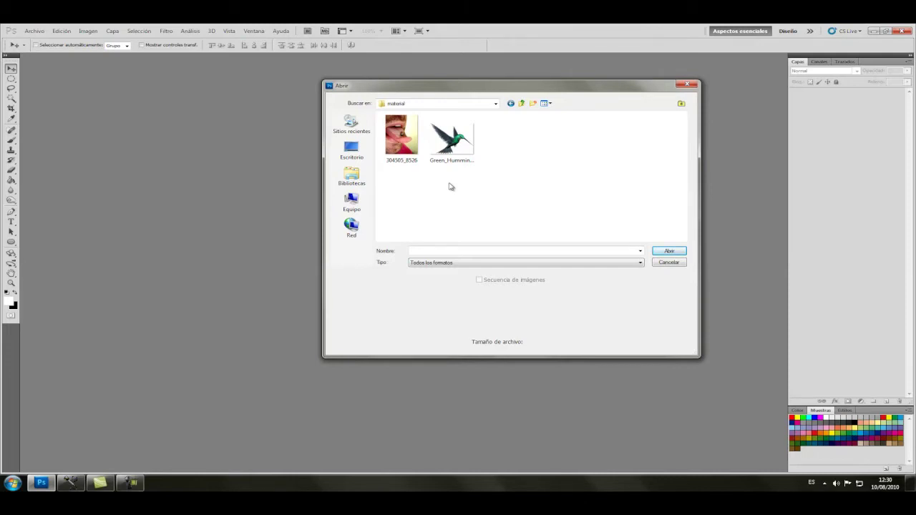
pyautogui.click(397, 147)
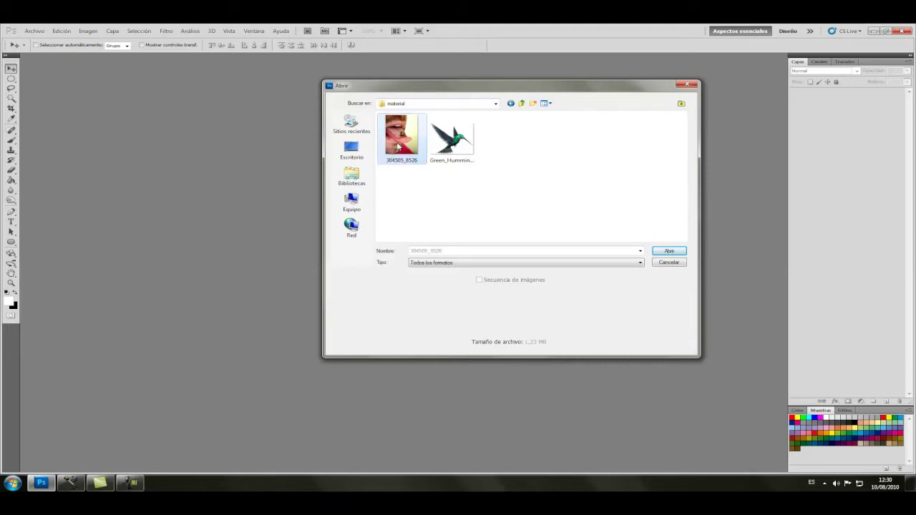
pyautogui.moveTo(546, 182); pyautogui.dragTo(408, 138)
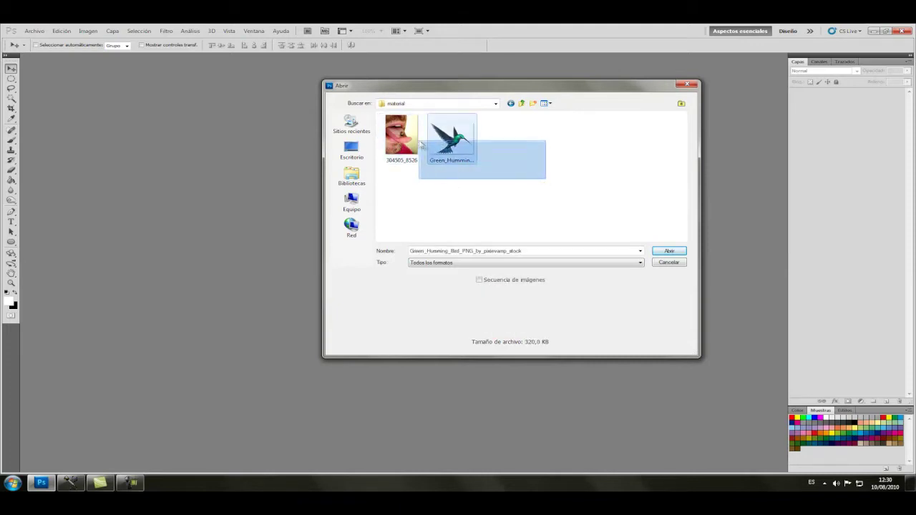
pyautogui.click(667, 251)
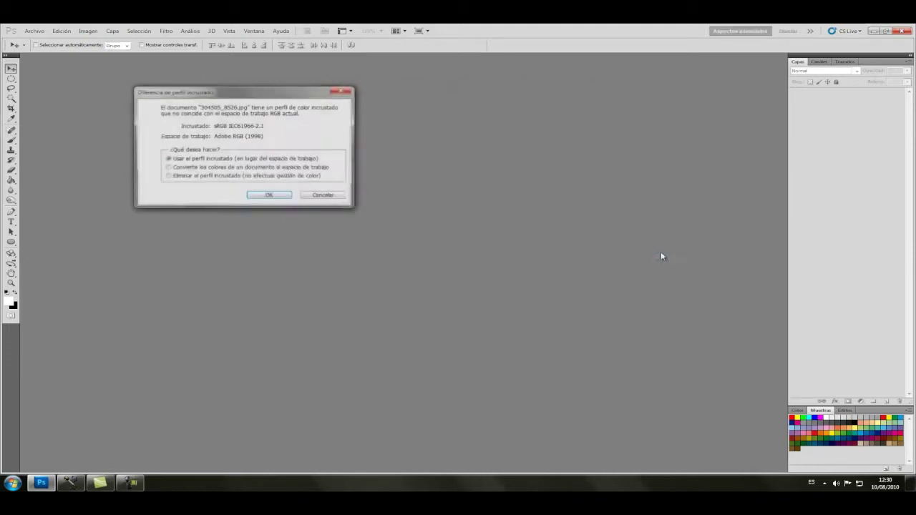
pyautogui.click(270, 196)
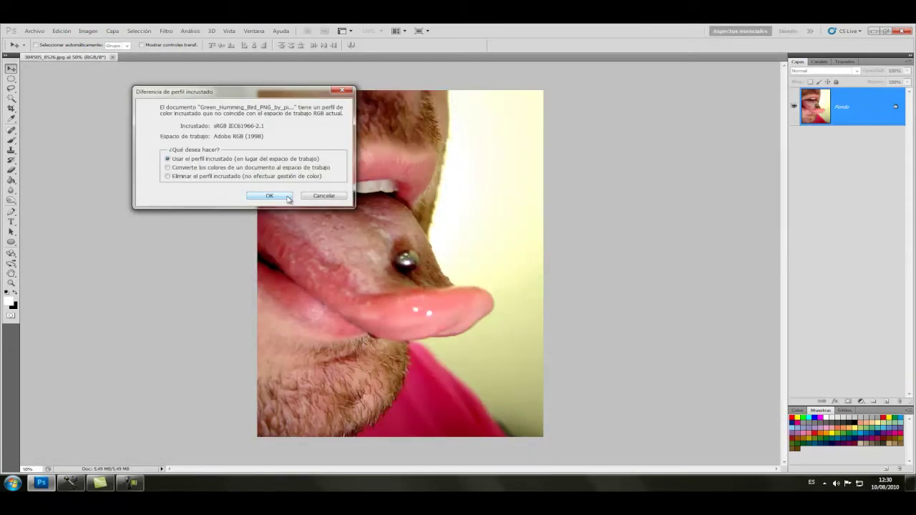
pyautogui.click(269, 196)
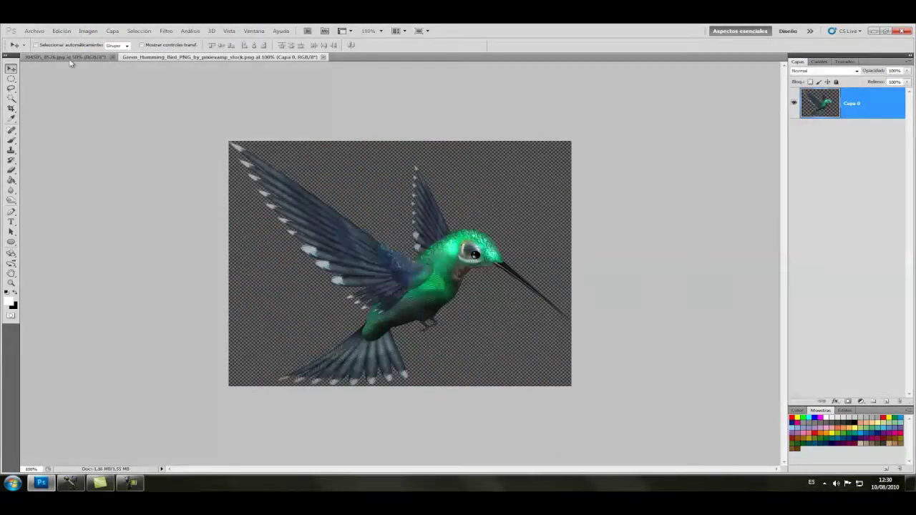
# Duplicate the tongue photo's Fondo layer as Fondo copia.
pyautogui.click(72, 57)
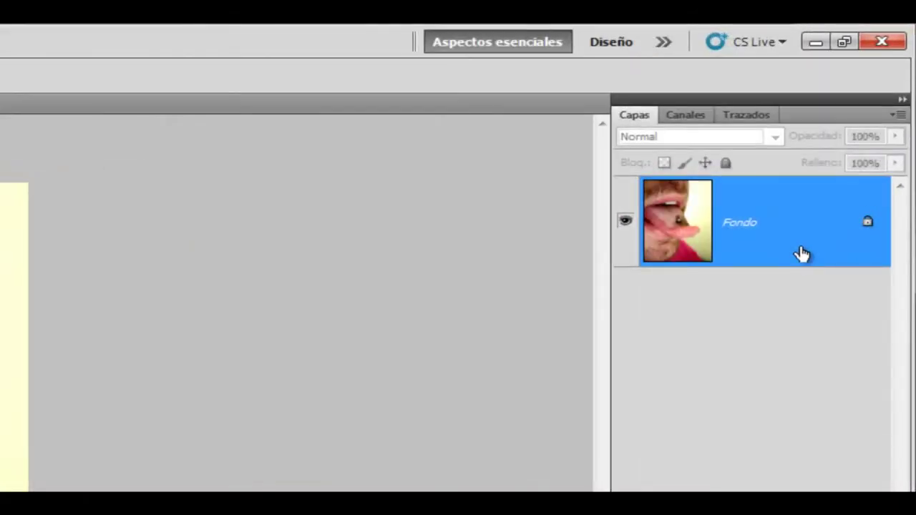
pyautogui.rightClick(802, 254)
pyautogui.click(671, 292)
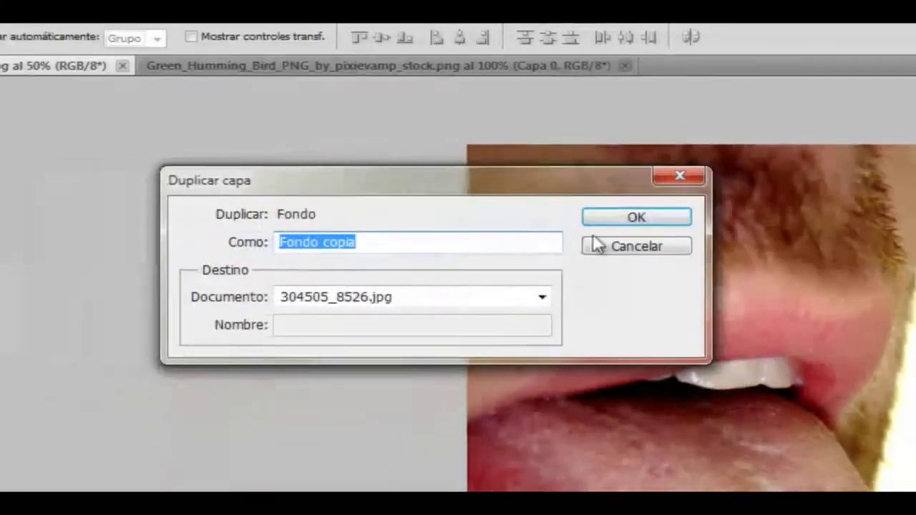
pyautogui.click(609, 219)
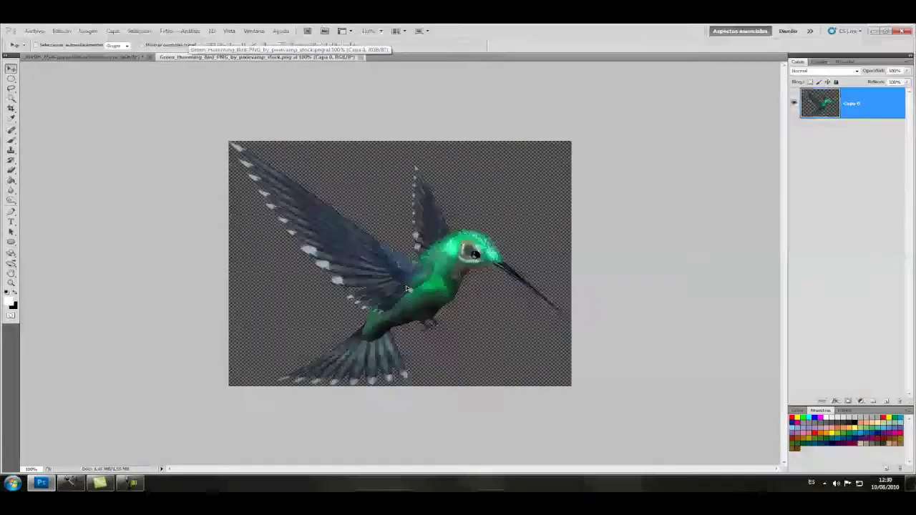
# Drag the hummingbird onto the tongue photo as Capa 1 and position it at the tongue tip.
pyautogui.click(120, 58)
pyautogui.moveTo(422, 294); pyautogui.dragTo(466, 276)
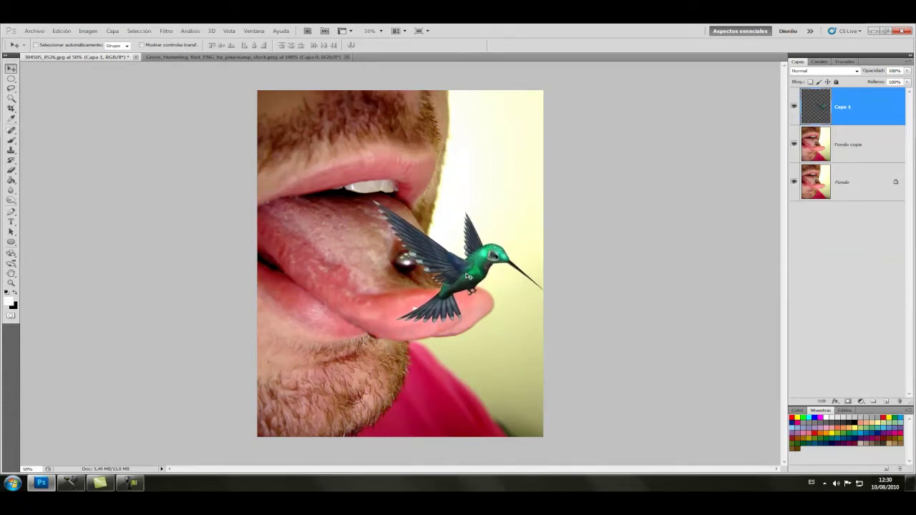
pyautogui.moveTo(467, 276); pyautogui.dragTo(467, 280)
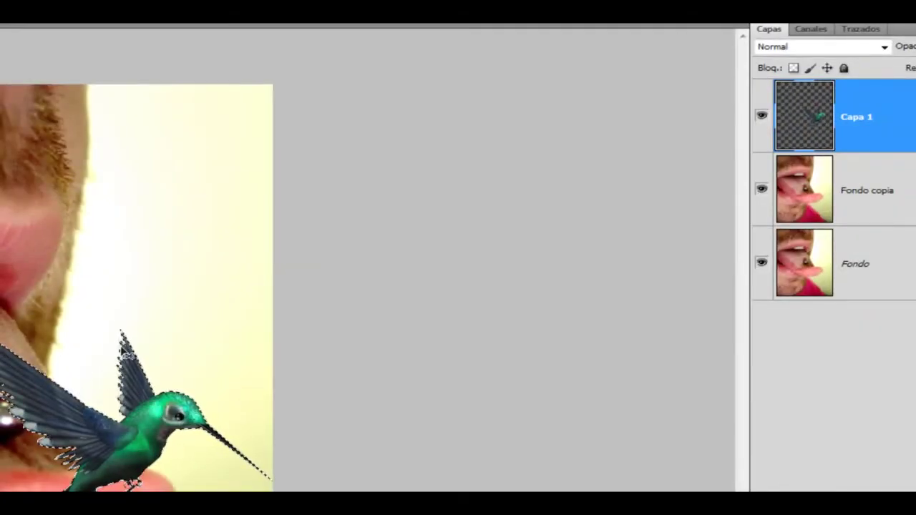
# Hide the Capa 1 hummingbird layer and make Fondo copia the active layer.
pyautogui.click(761, 116)
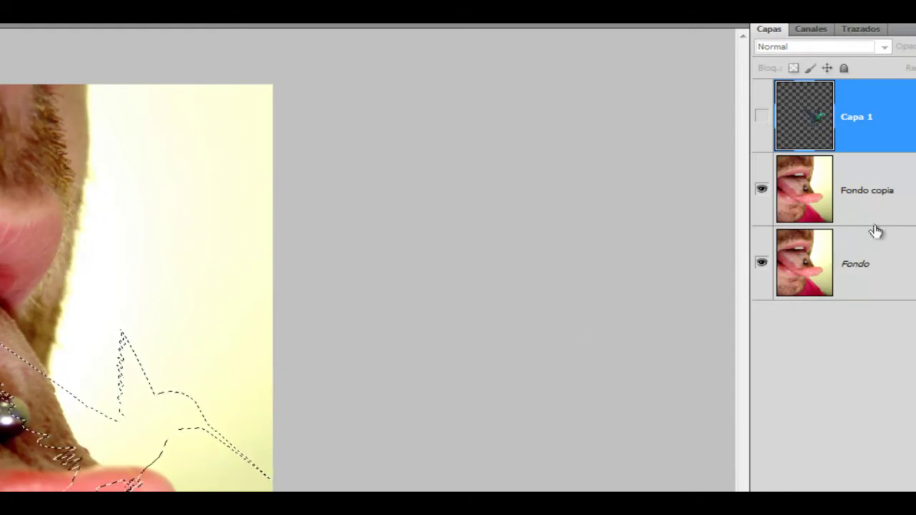
pyautogui.click(909, 195)
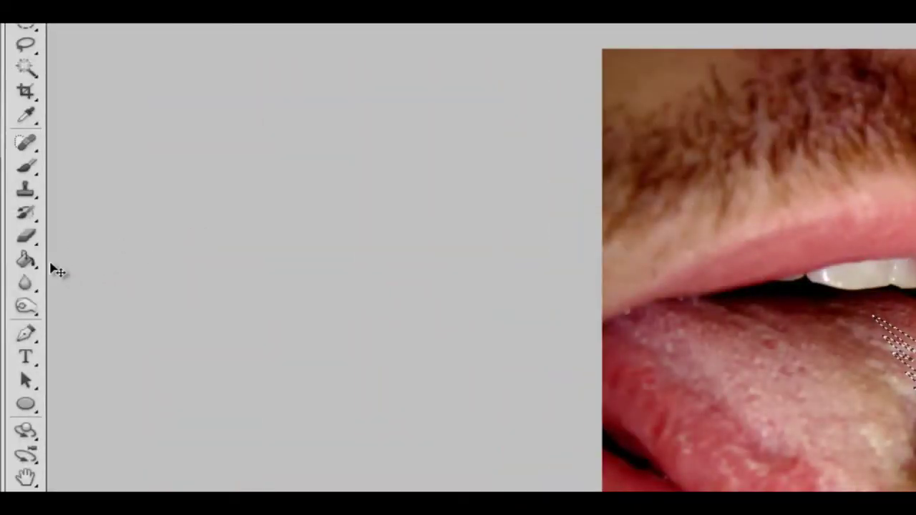
# Select the Clone Stamp tool.
pyautogui.click(26, 188)
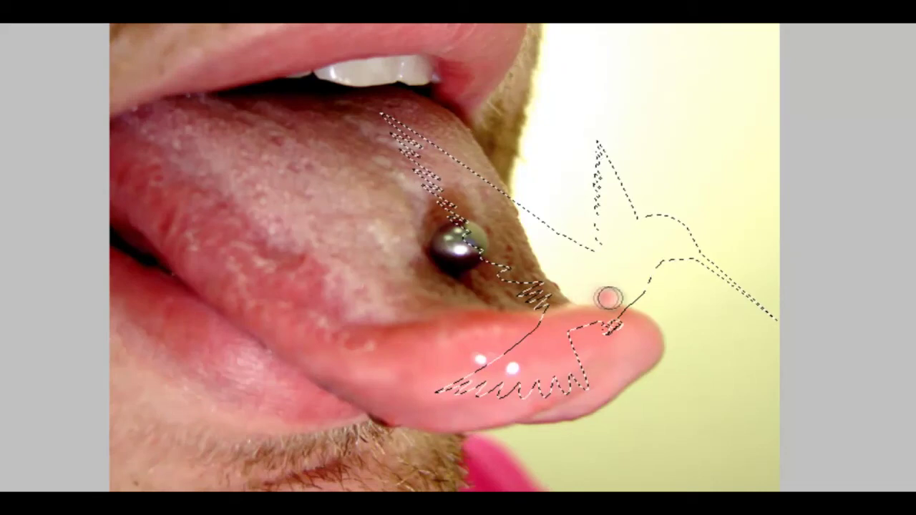
# Clone tongue texture into the bird's back and the body near the piercing.
pyautogui.moveTo(609, 297); pyautogui.dragTo(612, 297)
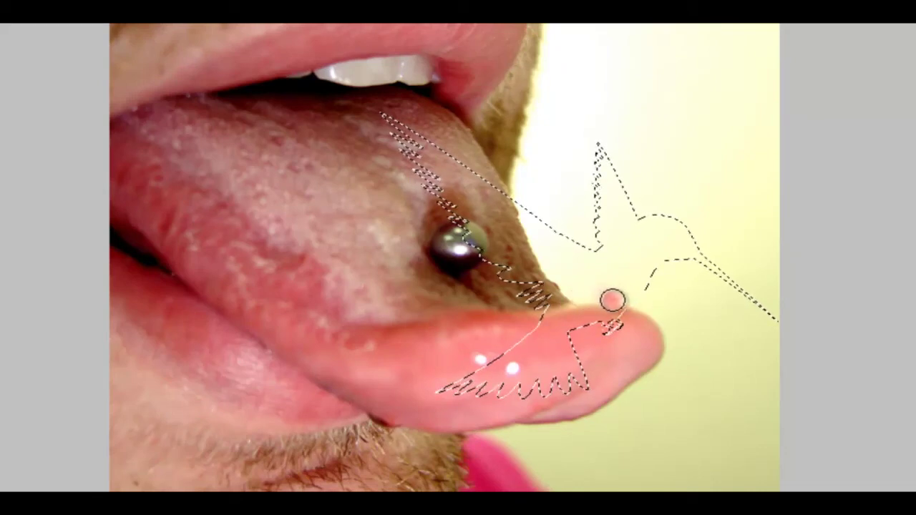
pyautogui.moveTo(614, 299); pyautogui.dragTo(618, 300)
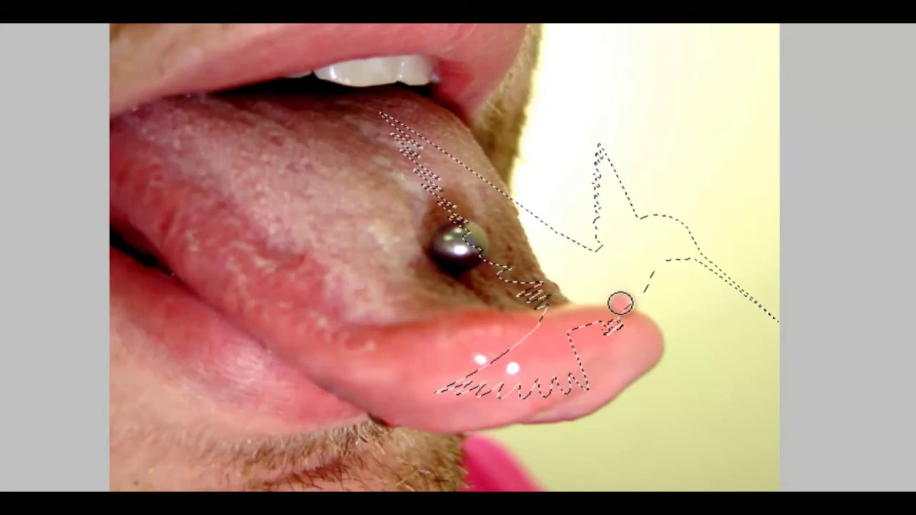
pyautogui.moveTo(638, 293)
pyautogui.mouseDown()
pyautogui.moveTo(553, 312)
pyautogui.moveTo(642, 282)
pyautogui.moveTo(537, 304)
pyautogui.moveTo(609, 290)
pyautogui.moveTo(659, 267)
pyautogui.moveTo(589, 296)
pyautogui.mouseUp()
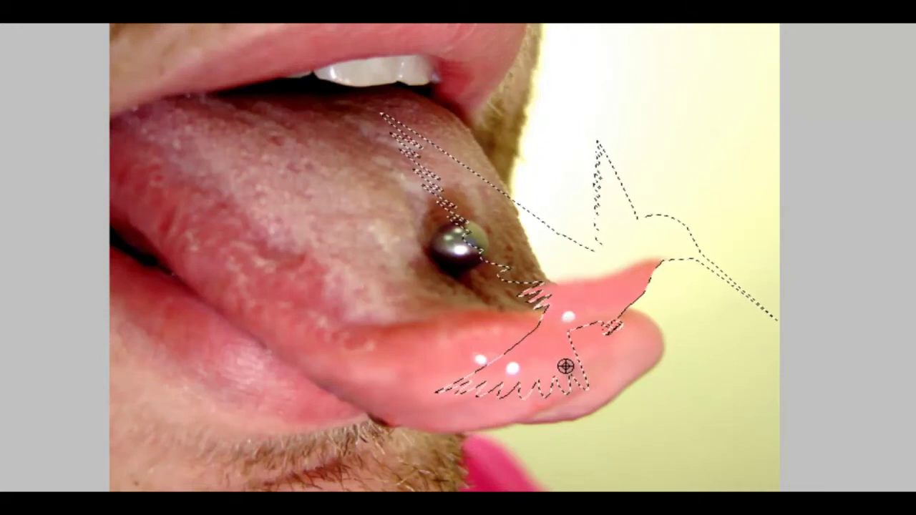
pyautogui.keyDown('alt'); pyautogui.click(563, 366); pyautogui.keyUp('alt')
pyautogui.moveTo(559, 278)
pyautogui.mouseDown()
pyautogui.moveTo(520, 276)
pyautogui.moveTo(635, 266)
pyautogui.moveTo(571, 250)
pyautogui.moveTo(515, 265)
pyautogui.moveTo(633, 264)
pyautogui.moveTo(481, 254)
pyautogui.moveTo(554, 246)
pyautogui.moveTo(534, 237)
pyautogui.moveTo(495, 250)
pyautogui.moveTo(544, 239)
pyautogui.moveTo(581, 261)
pyautogui.moveTo(608, 231)
pyautogui.moveTo(620, 247)
pyautogui.moveTo(649, 255)
pyautogui.moveTo(635, 262)
pyautogui.moveTo(655, 251)
pyautogui.moveTo(623, 233)
pyautogui.mouseUp()
# Clone lower-tongue texture into the bird's upper body, rear wing, head and raised wing.
pyautogui.keyDown('alt'); pyautogui.click(596, 342); pyautogui.keyUp('alt')
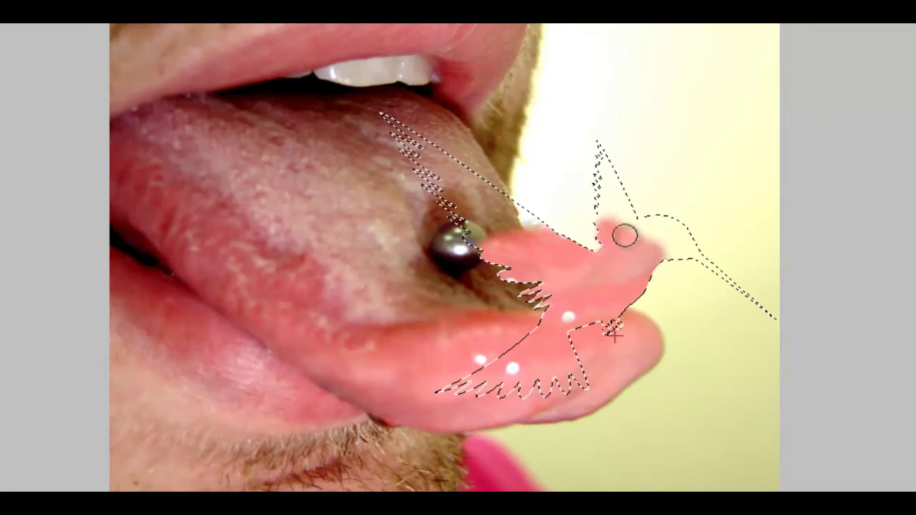
pyautogui.keyDown('alt'); pyautogui.click(546, 370); pyautogui.keyUp('alt')
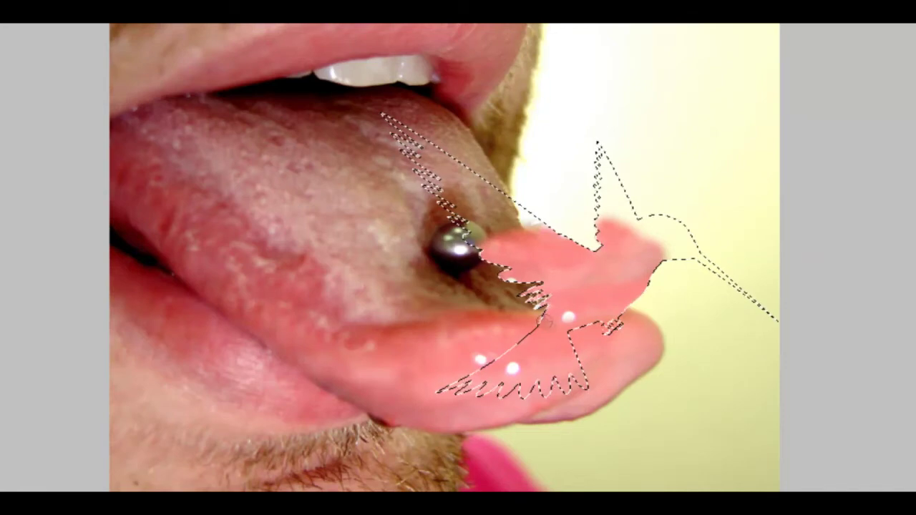
pyautogui.moveTo(544, 241)
pyautogui.mouseDown()
pyautogui.moveTo(538, 230)
pyautogui.moveTo(474, 227)
pyautogui.moveTo(451, 206)
pyautogui.moveTo(476, 219)
pyautogui.moveTo(515, 213)
pyautogui.moveTo(482, 196)
pyautogui.moveTo(482, 207)
pyautogui.moveTo(483, 188)
pyautogui.moveTo(503, 207)
pyautogui.moveTo(448, 194)
pyautogui.mouseUp()
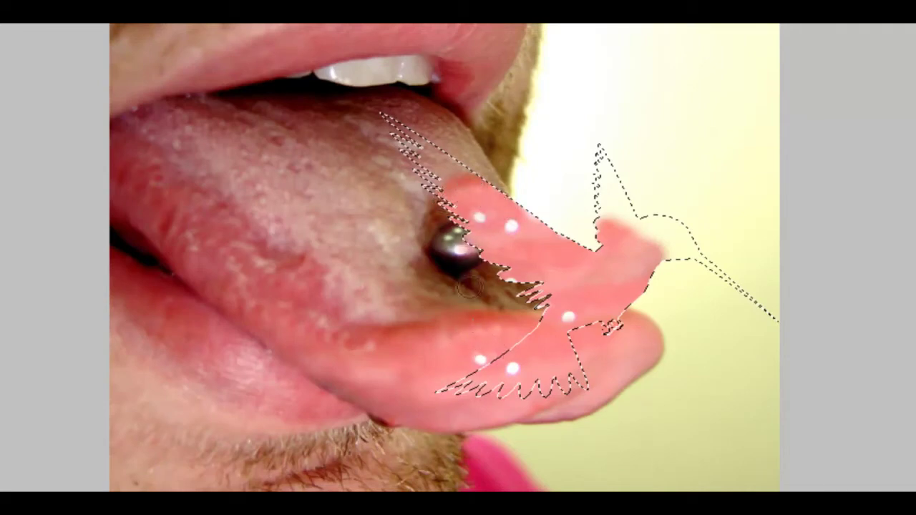
pyautogui.keyDown('alt'); pyautogui.click(567, 370); pyautogui.keyUp('alt')
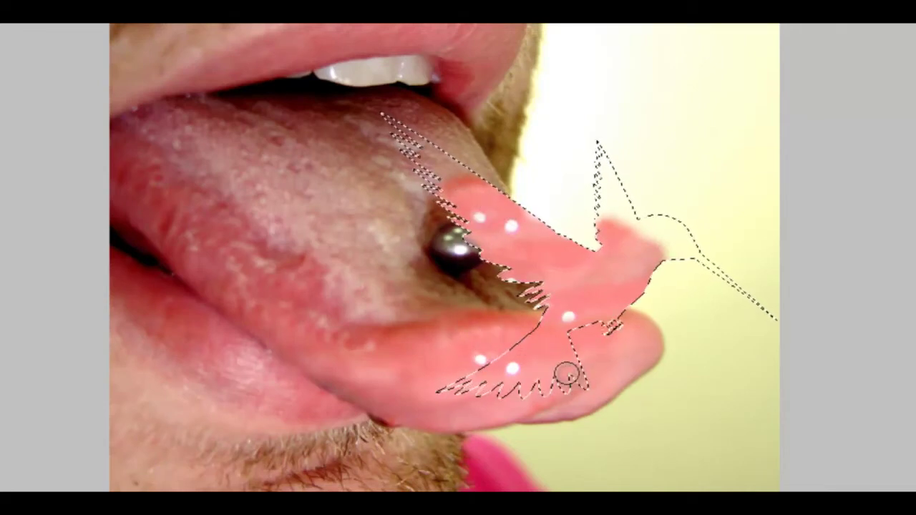
pyautogui.moveTo(607, 217)
pyautogui.mouseDown()
pyautogui.moveTo(607, 166)
pyautogui.moveTo(631, 230)
pyautogui.mouseUp()
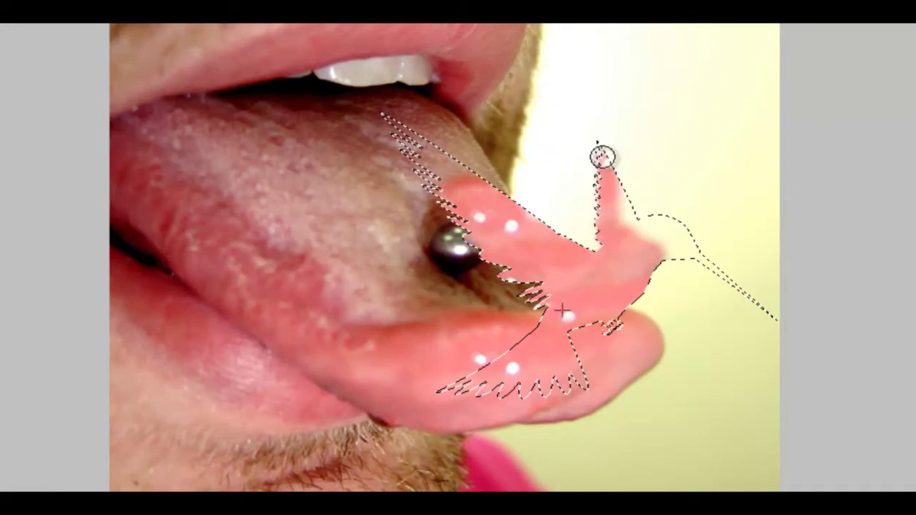
pyautogui.moveTo(630, 230); pyautogui.dragTo(658, 221)
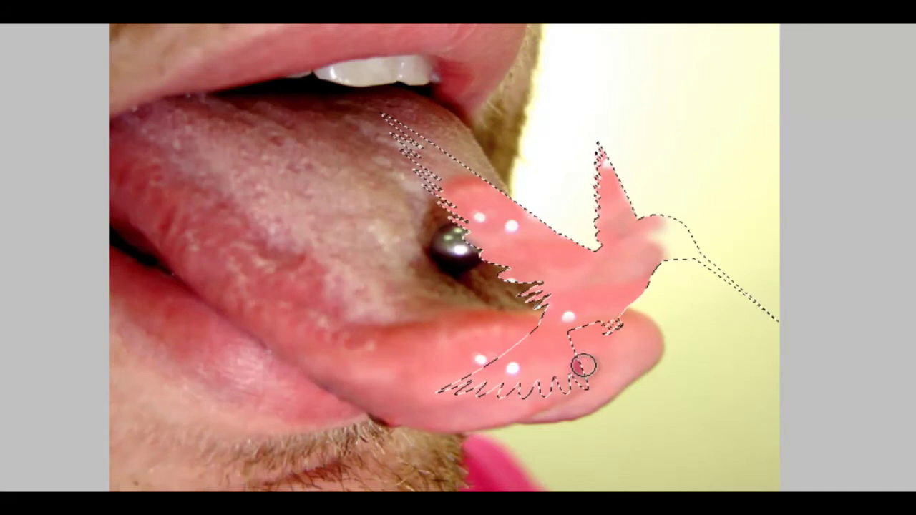
pyautogui.moveTo(638, 259)
pyautogui.mouseDown()
pyautogui.moveTo(659, 235)
pyautogui.moveTo(663, 244)
pyautogui.mouseUp()
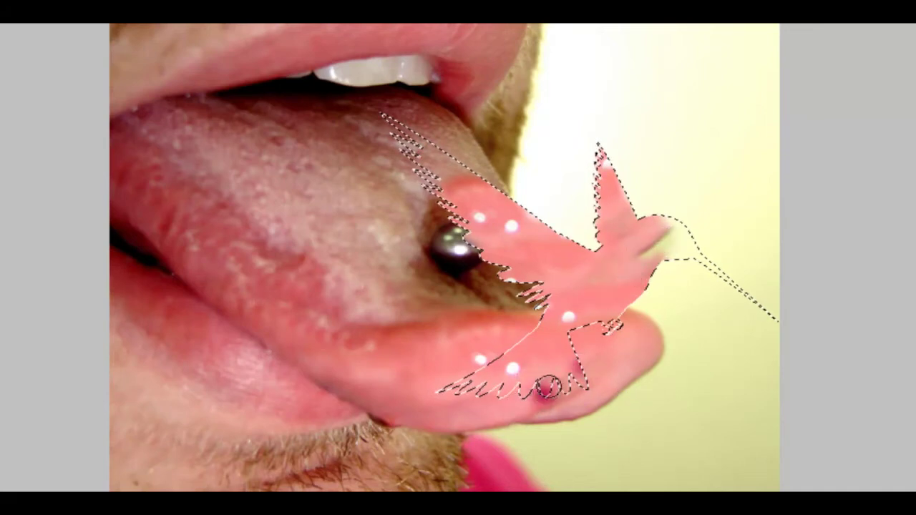
# Paint tongue texture into the head, over the magenta spot and across the lower wing.
pyautogui.keyDown('alt'); pyautogui.click(556, 364); pyautogui.keyUp('alt')
pyautogui.moveTo(665, 246)
pyautogui.mouseDown()
pyautogui.moveTo(645, 252)
pyautogui.moveTo(679, 241)
pyautogui.moveTo(681, 229)
pyautogui.moveTo(657, 228)
pyautogui.moveTo(685, 249)
pyautogui.mouseUp()
pyautogui.click(604, 353)
pyautogui.moveTo(603, 353)
pyautogui.mouseDown()
pyautogui.moveTo(581, 366)
pyautogui.moveTo(552, 352)
pyautogui.moveTo(579, 370)
pyautogui.mouseUp()
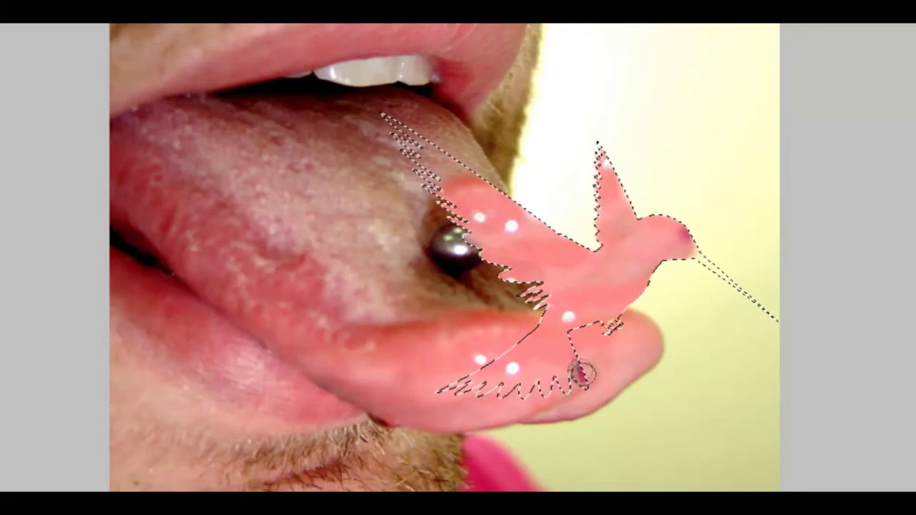
pyautogui.keyDown('alt'); pyautogui.click(545, 354); pyautogui.keyUp('alt')
pyautogui.moveTo(575, 368); pyautogui.dragTo(580, 378)
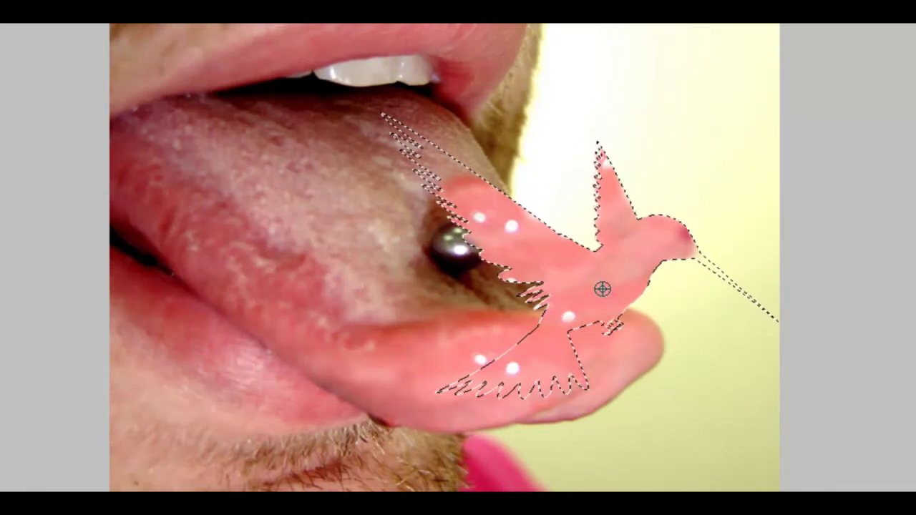
# Fill the beak down to its tip, the upper neck edge and the wing base with texture.
pyautogui.keyDown('alt'); pyautogui.click(517, 236); pyautogui.keyUp('alt')
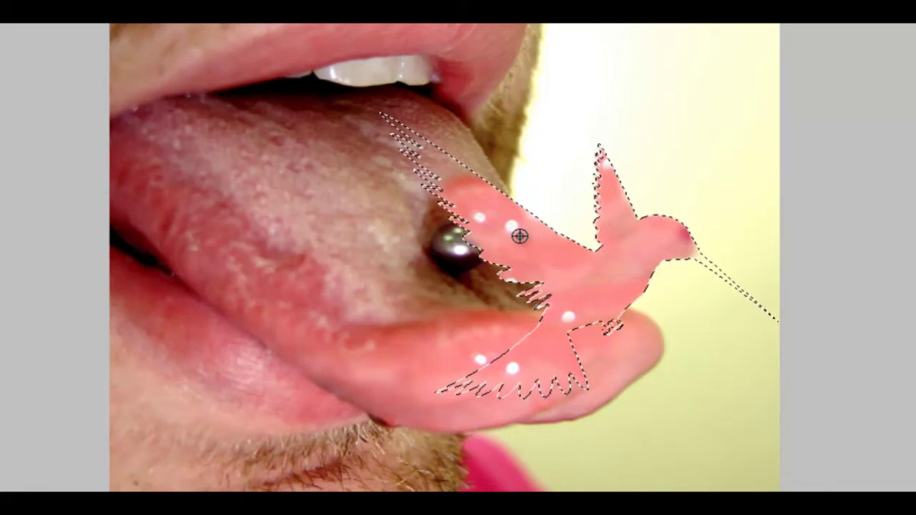
pyautogui.click(696, 254)
pyautogui.moveTo(695, 254); pyautogui.dragTo(771, 315)
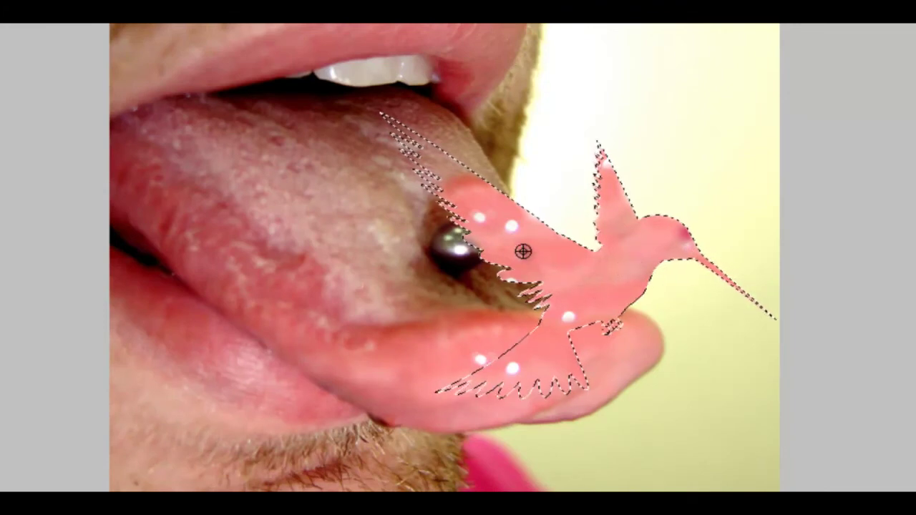
pyautogui.moveTo(491, 194); pyautogui.dragTo(421, 136)
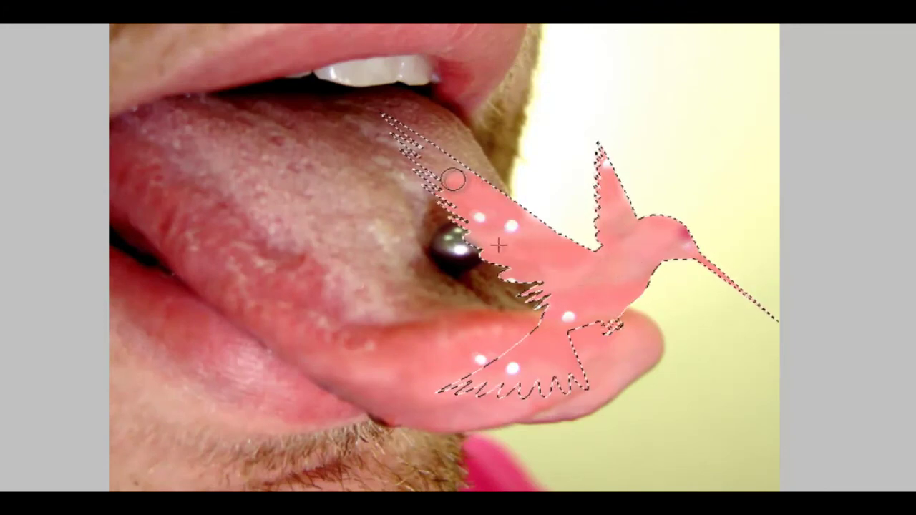
pyautogui.moveTo(420, 136)
pyautogui.mouseDown()
pyautogui.moveTo(438, 187)
pyautogui.moveTo(561, 240)
pyautogui.mouseUp()
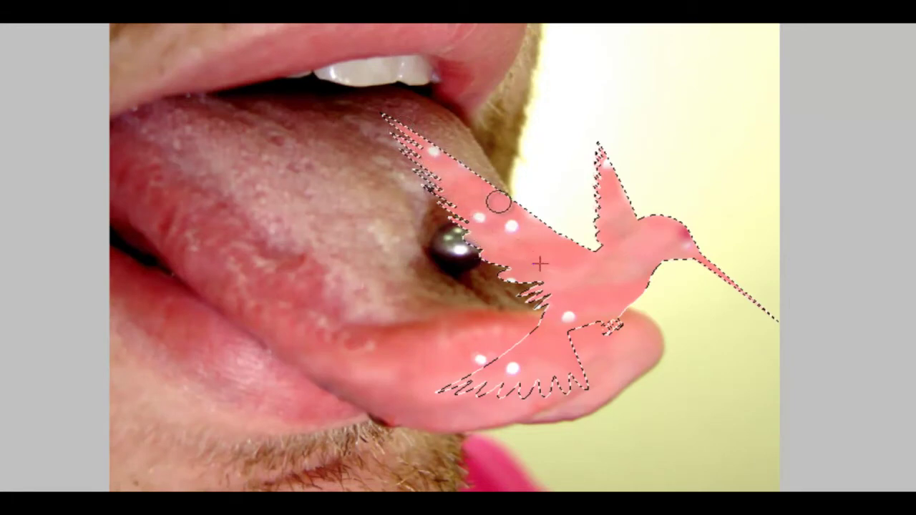
pyautogui.moveTo(560, 239)
pyautogui.mouseDown()
pyautogui.moveTo(609, 292)
pyautogui.moveTo(569, 311)
pyautogui.moveTo(536, 361)
pyautogui.moveTo(513, 370)
pyautogui.moveTo(522, 360)
pyautogui.mouseUp()
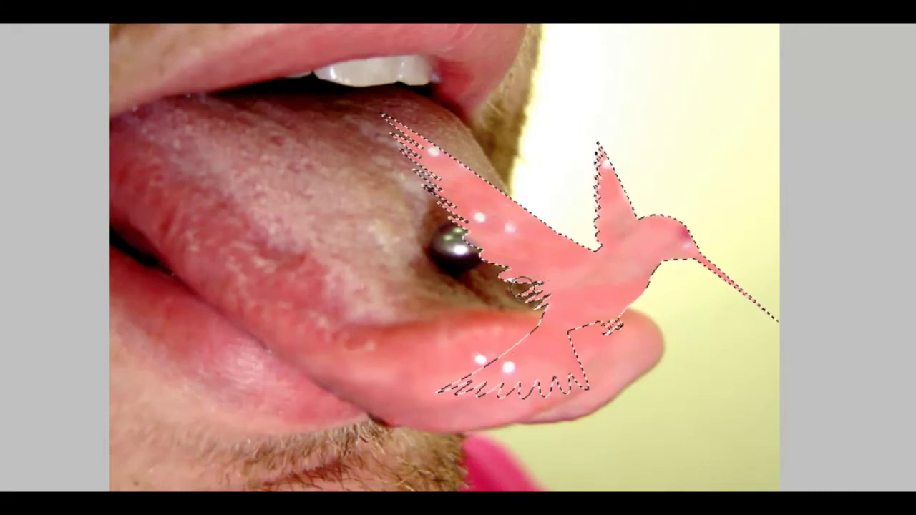
# Repaint the wing edge by the piercing and clean up the pink smudge beside the beak base.
pyautogui.moveTo(549, 280)
pyautogui.mouseDown()
pyautogui.moveTo(512, 275)
pyautogui.moveTo(527, 234)
pyautogui.moveTo(511, 249)
pyautogui.moveTo(522, 256)
pyautogui.moveTo(441, 164)
pyautogui.mouseUp()
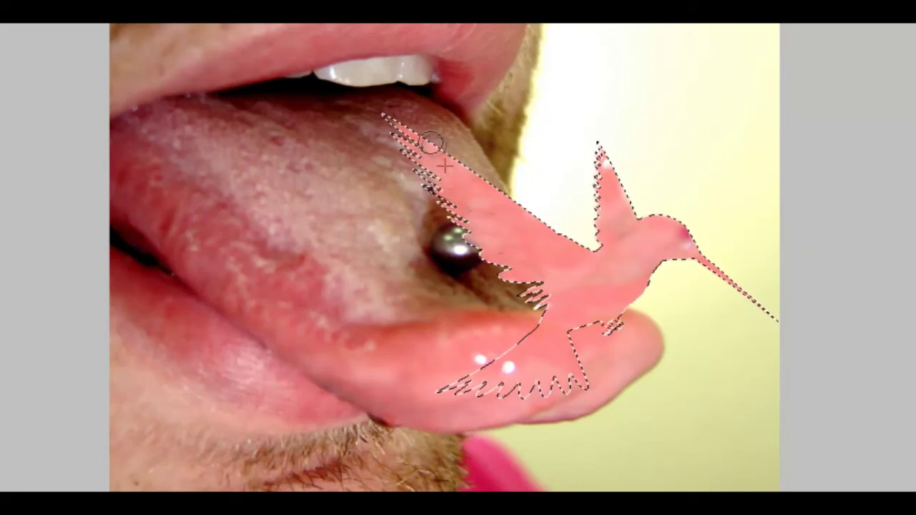
pyautogui.keyDown('alt'); pyautogui.click(609, 190); pyautogui.keyUp('alt')
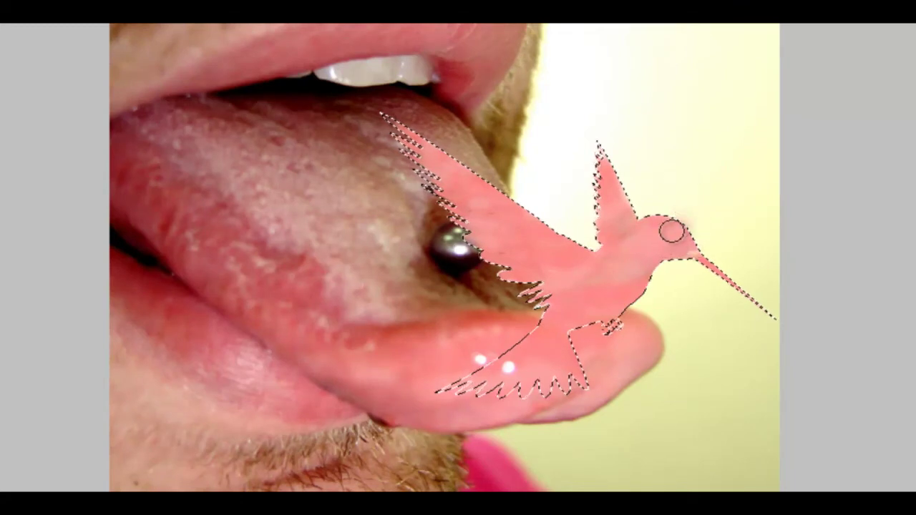
pyautogui.moveTo(688, 236); pyautogui.dragTo(693, 252)
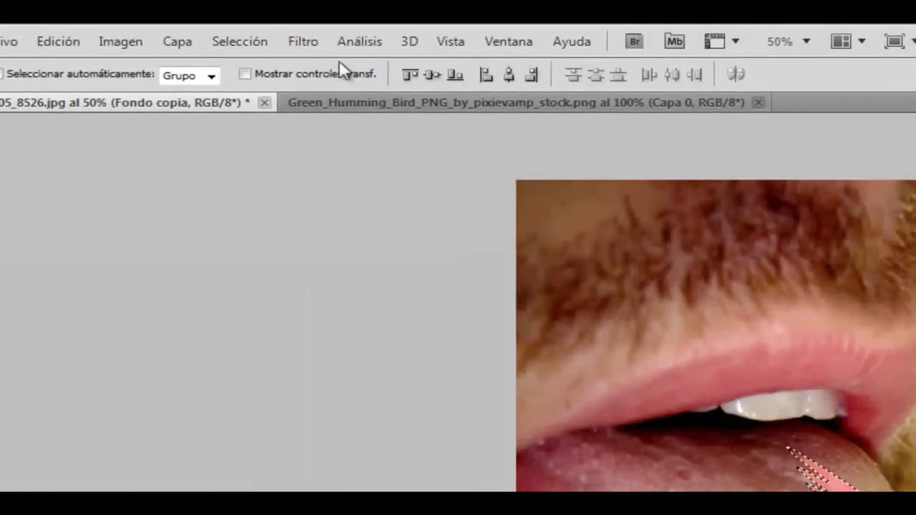
pyautogui.click(266, 43)
# Deselect the hummingbird and give the Clone Stamp a soft round 58 px, 0% hardness brush.
pyautogui.click(266, 83)
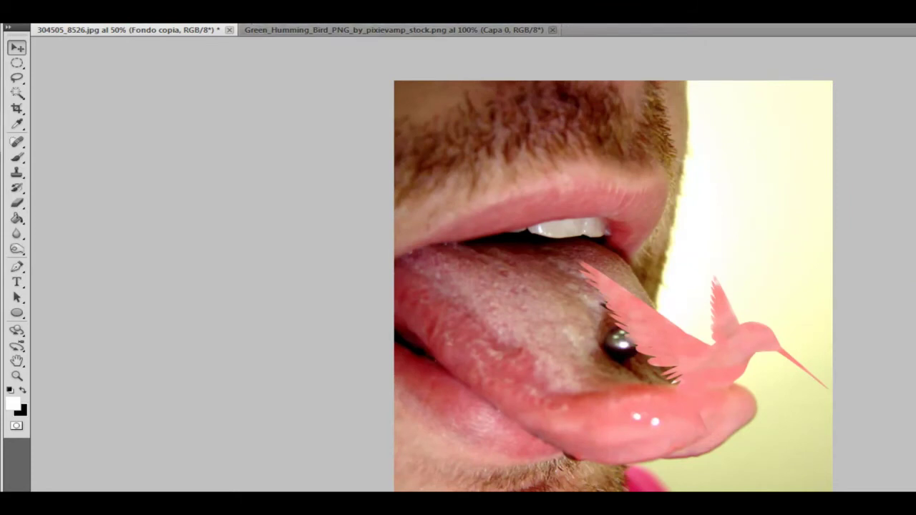
pyautogui.click(13, 176)
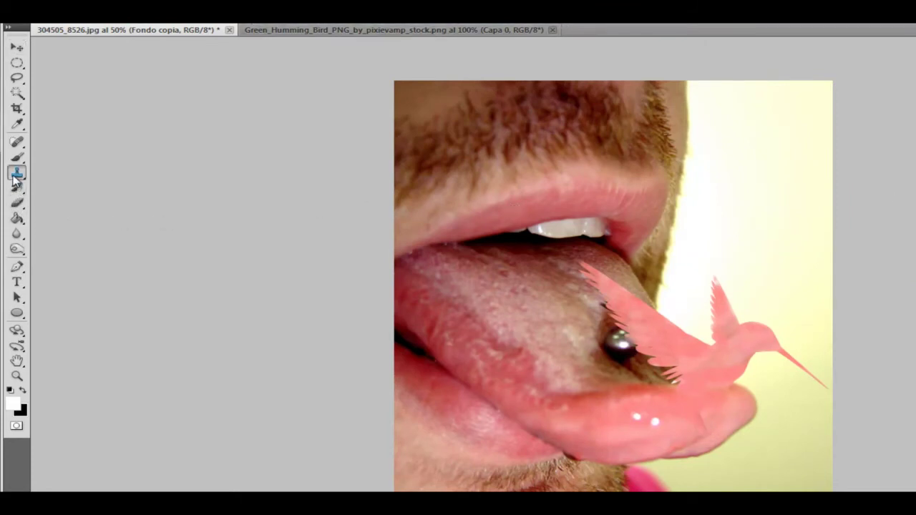
pyautogui.rightClick(714, 380)
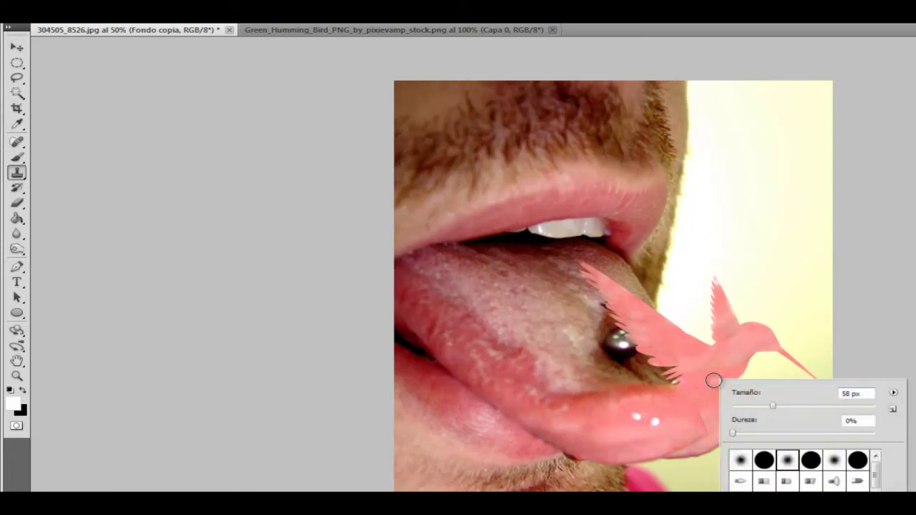
pyautogui.doubleClick(787, 462)
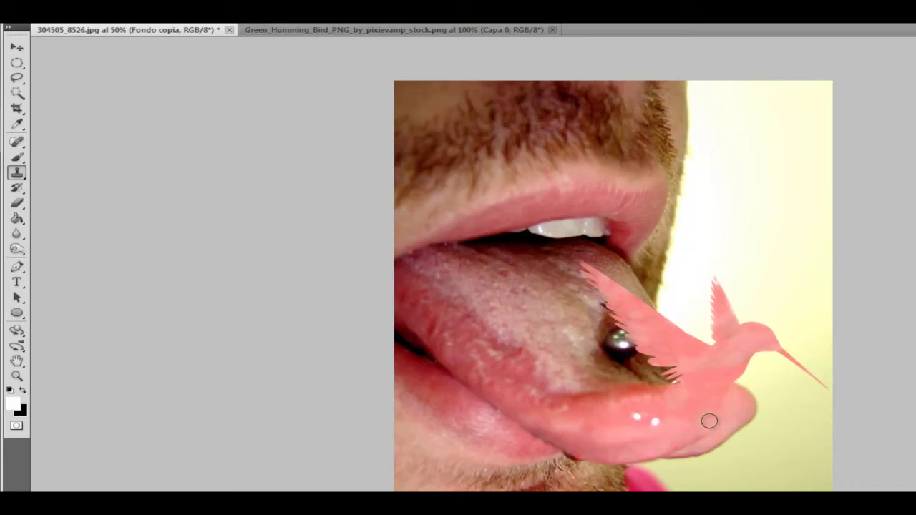
pyautogui.rightClick(18, 236)
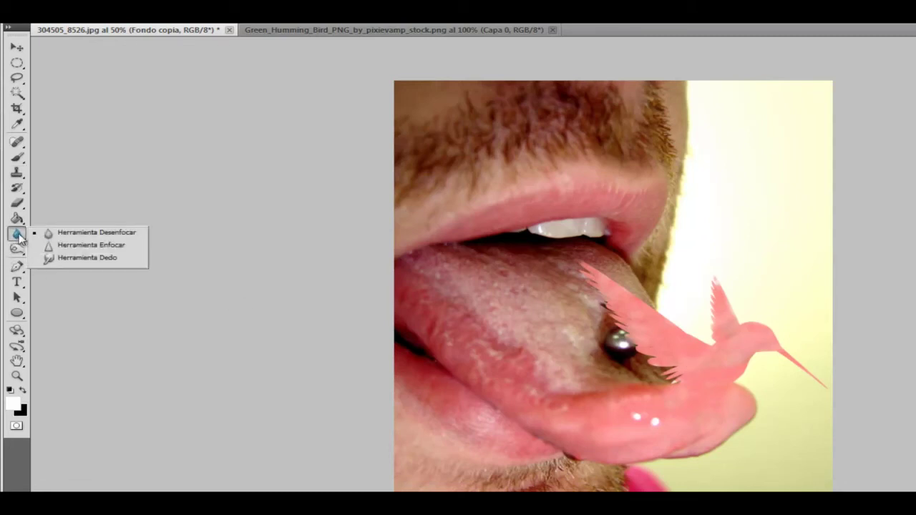
# Blur the bird's edges beside the tongue, along the back, tail, wings, head and beak.
pyautogui.click(94, 237)
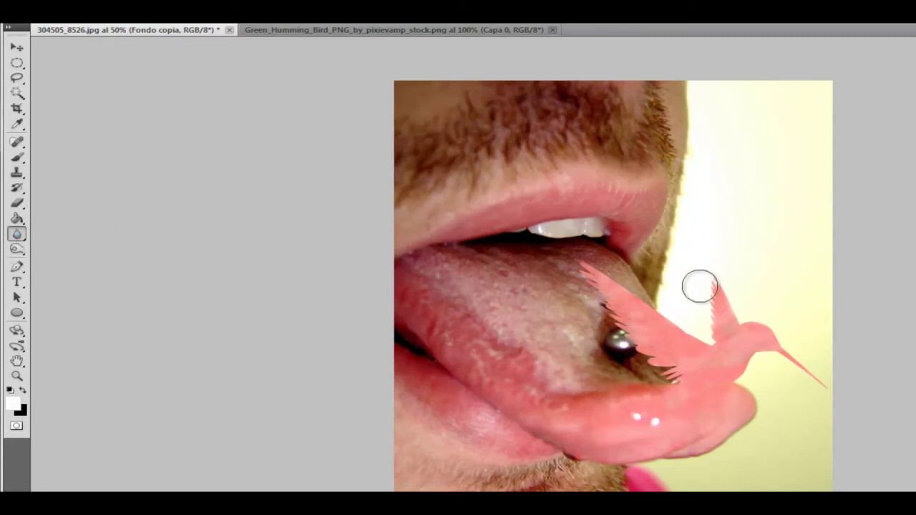
pyautogui.moveTo(584, 272)
pyautogui.mouseDown()
pyautogui.moveTo(620, 343)
pyautogui.moveTo(678, 377)
pyautogui.moveTo(627, 362)
pyautogui.moveTo(605, 308)
pyautogui.mouseUp()
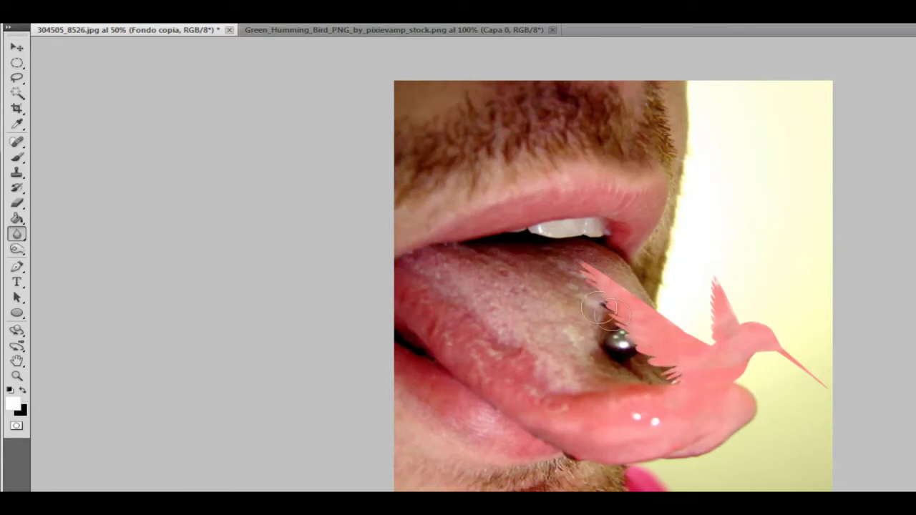
pyautogui.moveTo(594, 270)
pyautogui.mouseDown()
pyautogui.moveTo(719, 351)
pyautogui.moveTo(708, 315)
pyautogui.moveTo(716, 280)
pyautogui.moveTo(802, 374)
pyautogui.moveTo(798, 360)
pyautogui.moveTo(767, 364)
pyautogui.moveTo(778, 368)
pyautogui.moveTo(783, 352)
pyautogui.moveTo(773, 357)
pyautogui.moveTo(809, 379)
pyautogui.moveTo(783, 301)
pyautogui.moveTo(730, 293)
pyautogui.moveTo(715, 311)
pyautogui.moveTo(705, 368)
pyautogui.moveTo(573, 271)
pyautogui.moveTo(590, 270)
pyautogui.mouseUp()
pyautogui.moveTo(660, 361)
pyautogui.mouseDown()
pyautogui.moveTo(675, 372)
pyautogui.moveTo(576, 257)
pyautogui.mouseUp()
pyautogui.moveTo(639, 287)
pyautogui.mouseDown()
pyautogui.moveTo(715, 315)
pyautogui.moveTo(712, 262)
pyautogui.moveTo(792, 333)
pyautogui.moveTo(816, 394)
pyautogui.moveTo(765, 364)
pyautogui.moveTo(665, 356)
pyautogui.mouseUp()
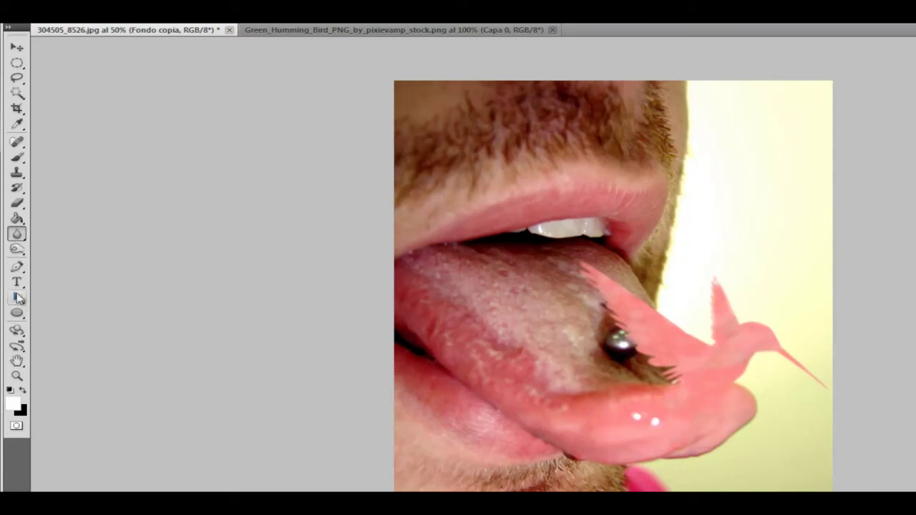
# Try the Sobreexponer (Dodge) and Subexponer (Burn) tools, then return to the Blur tool.
pyautogui.rightClick(17, 249)
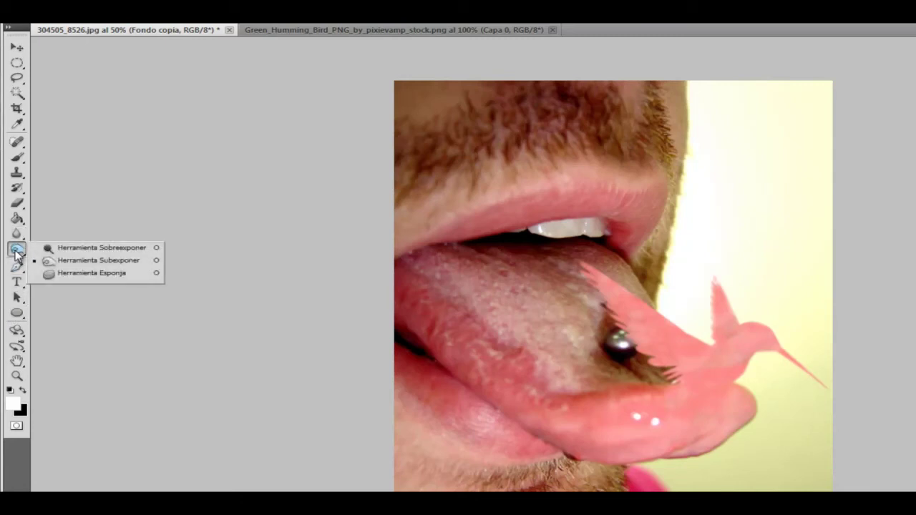
pyautogui.click(130, 251)
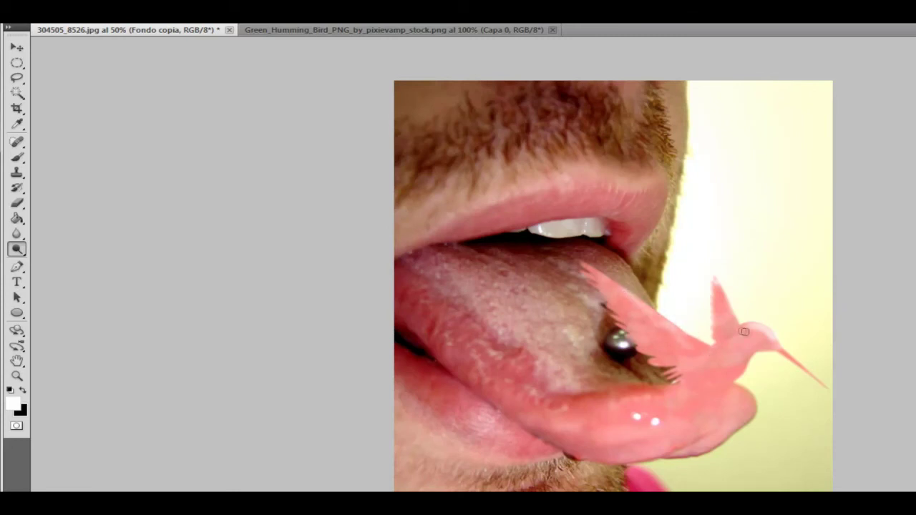
pyautogui.rightClick(18, 252)
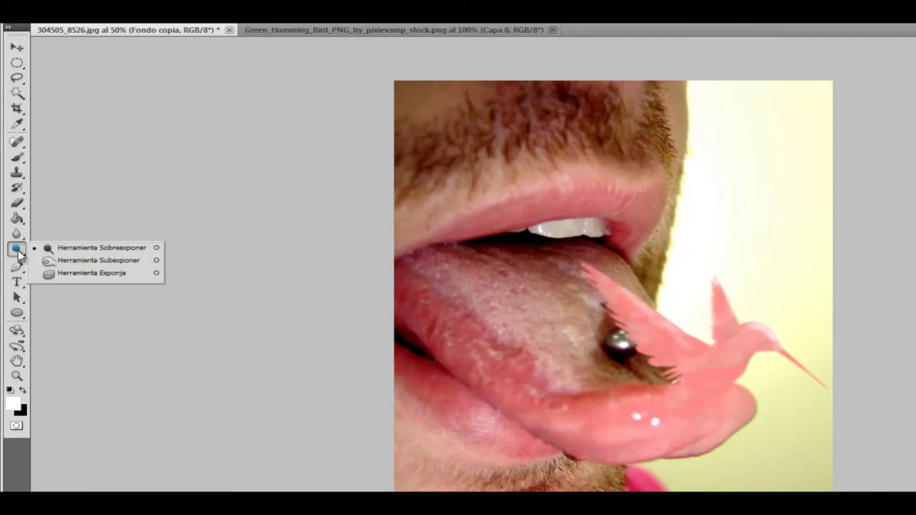
pyautogui.click(102, 262)
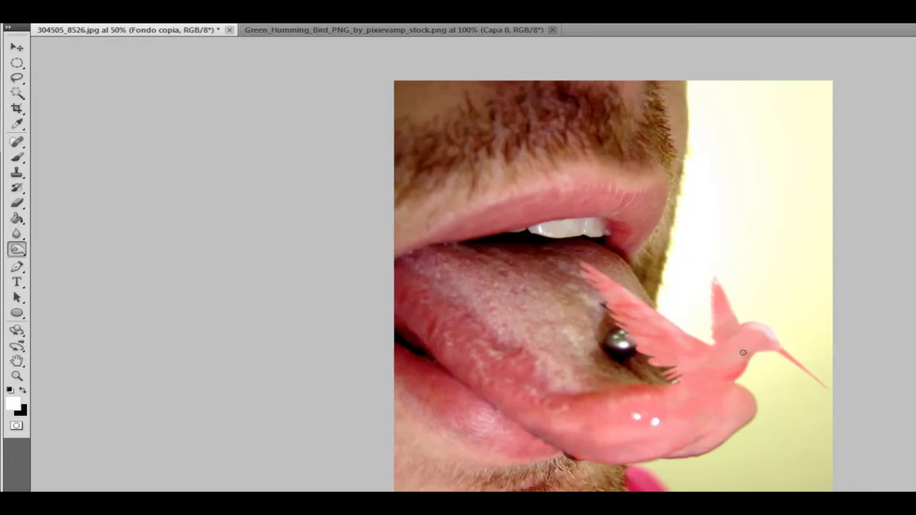
pyautogui.click(15, 235)
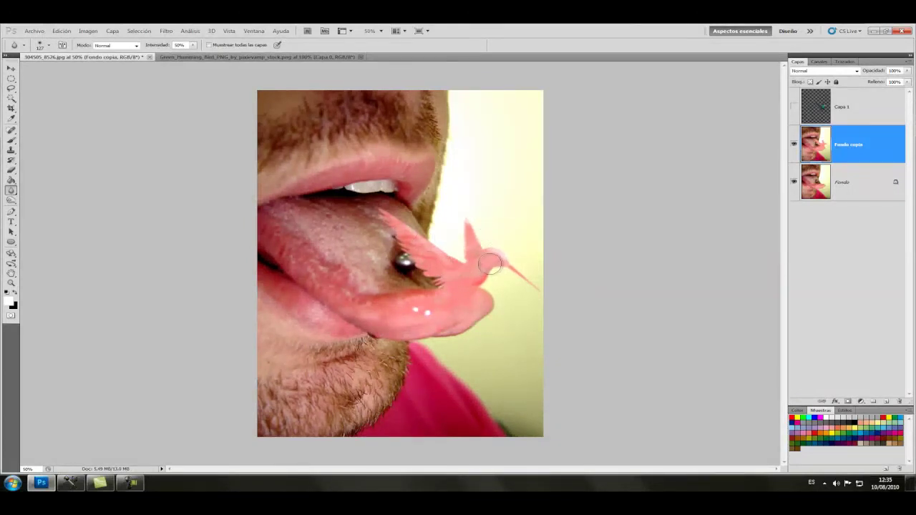
# Blur along the hummingbird's head and back edges, then select the Move tool.
pyautogui.moveTo(494, 263); pyautogui.dragTo(515, 242)
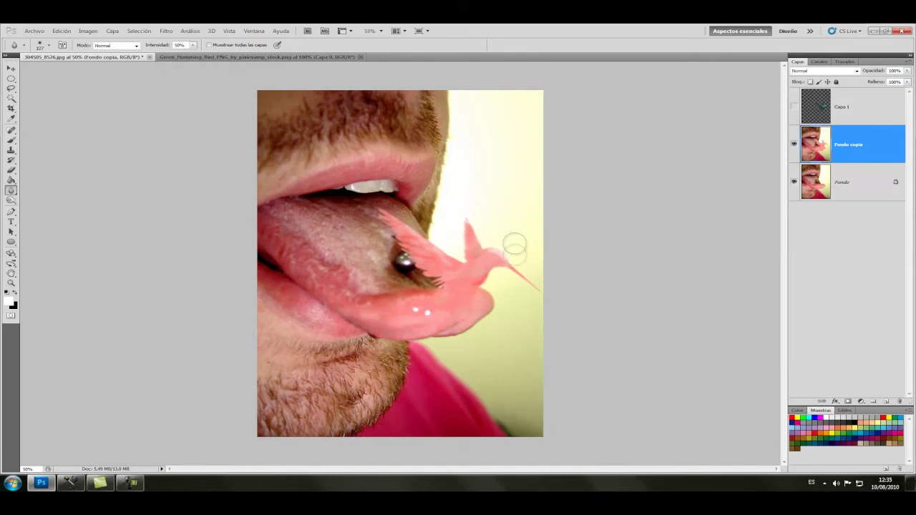
pyautogui.click(11, 68)
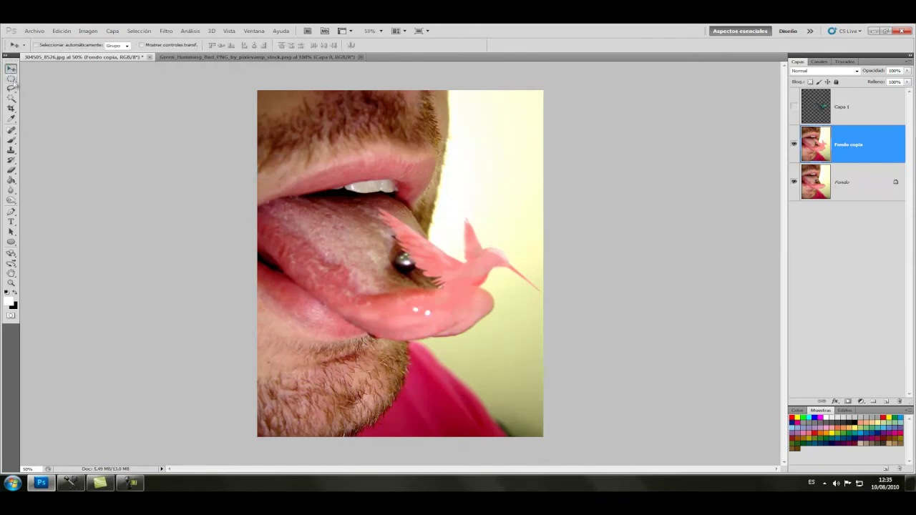